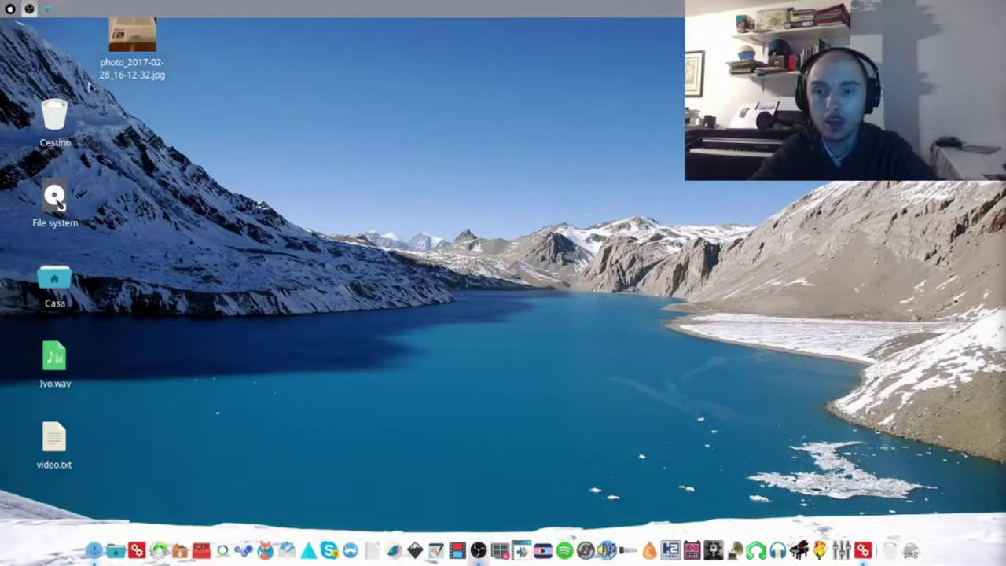
# Open the Video folder, play "i pirati dei caraibi.mp4" to preview it, and close the player.
pyautogui.click(48, 9)
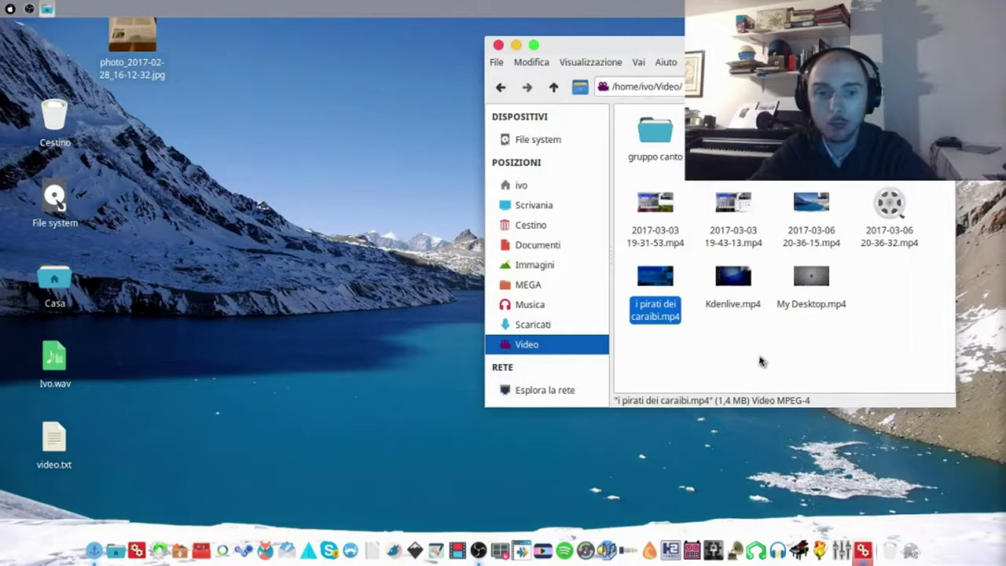
pyautogui.doubleClick(655, 316)
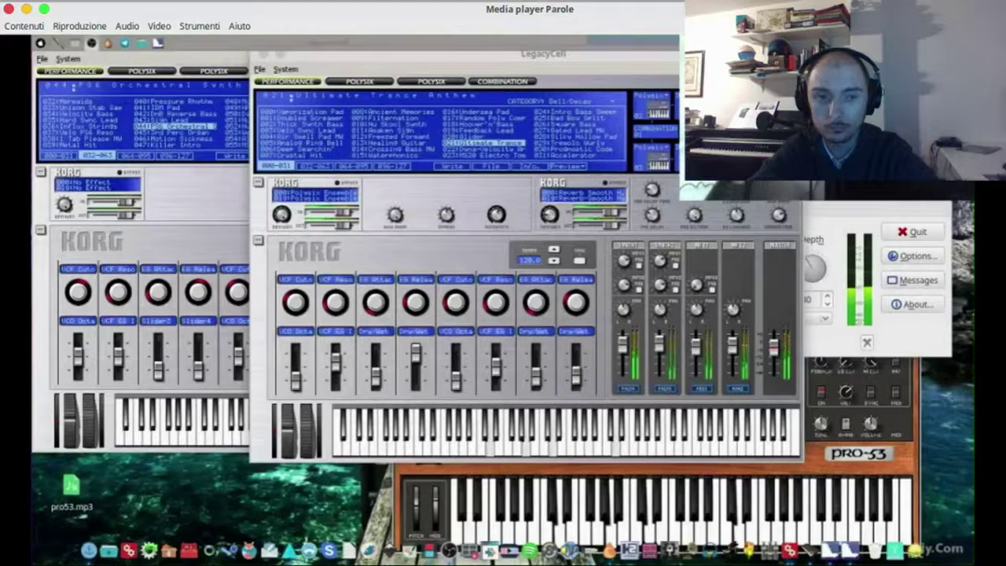
pyautogui.moveTo(573, 299)
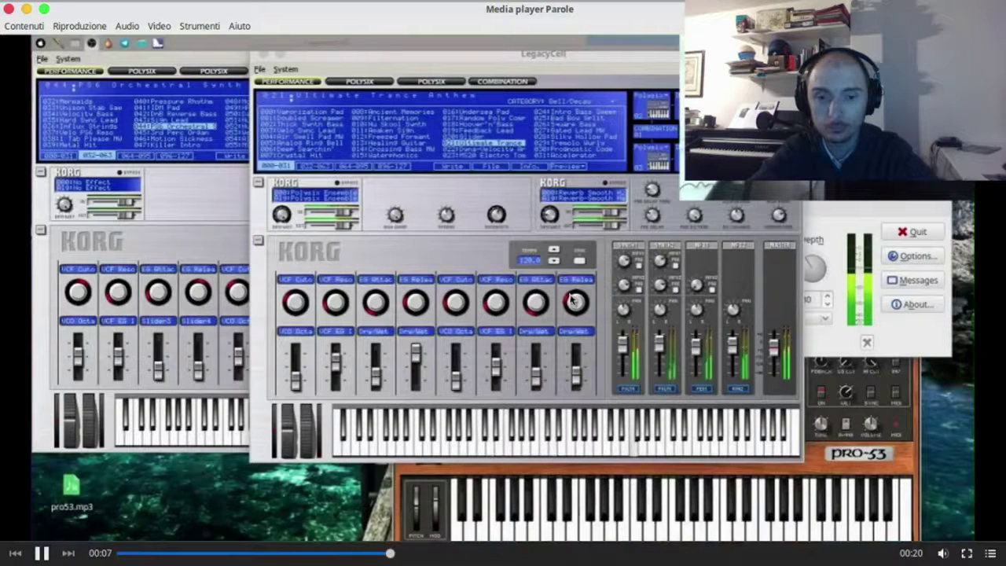
pyautogui.click(8, 8)
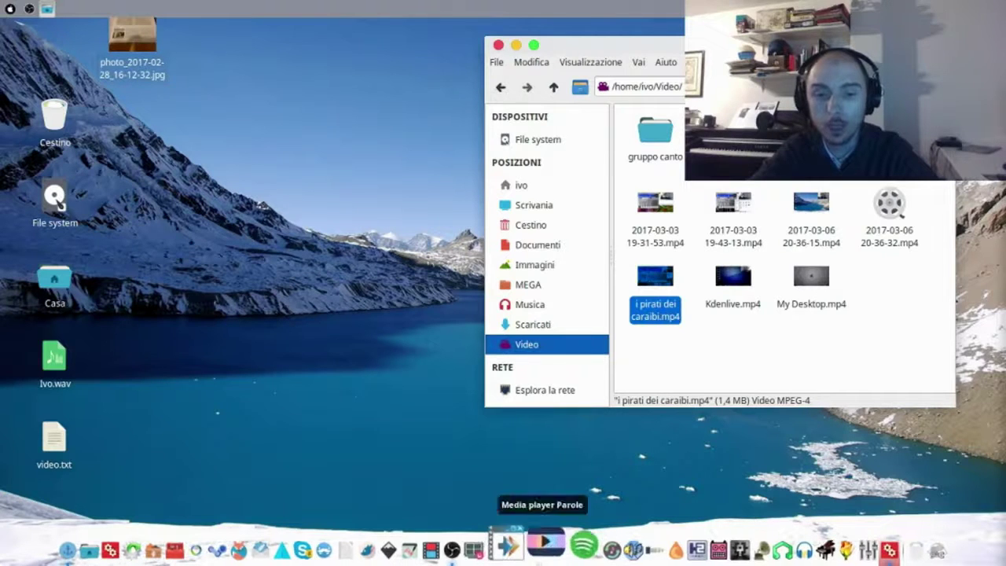
# Launch WinFF, add "i pirati dei caraibi.mp4" to its conversion list, and use the source folder as the destination.
pyautogui.click(523, 552)
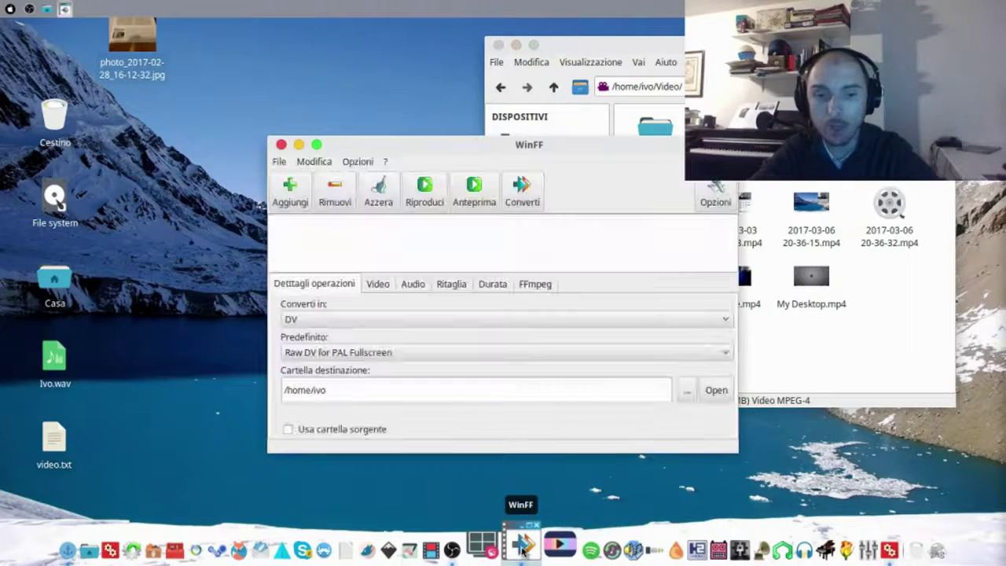
pyautogui.moveTo(537, 148); pyautogui.dragTo(368, 42)
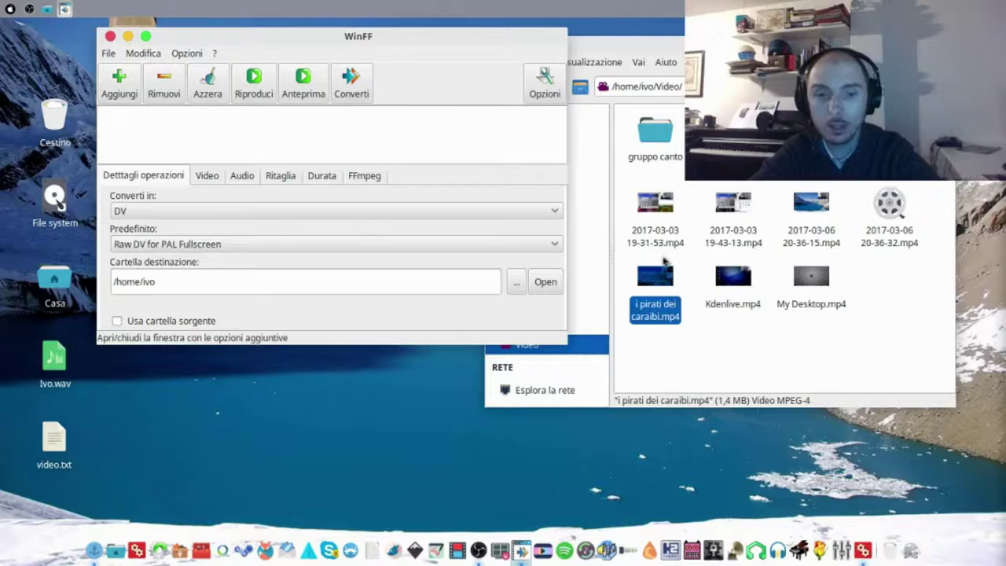
pyautogui.click(660, 291)
pyautogui.moveTo(660, 291); pyautogui.dragTo(283, 126)
pyautogui.click(165, 321)
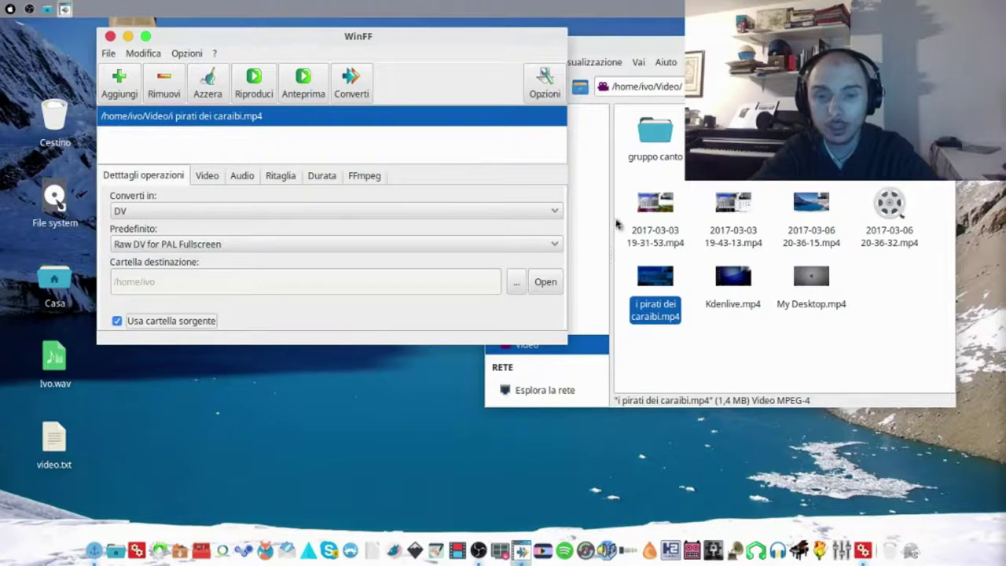
# Convert the video to MPEG-4 with the MPEG-4 720p preset, and select the converted file "o_i pirati dei caraibi.mp4".
pyautogui.click(332, 210)
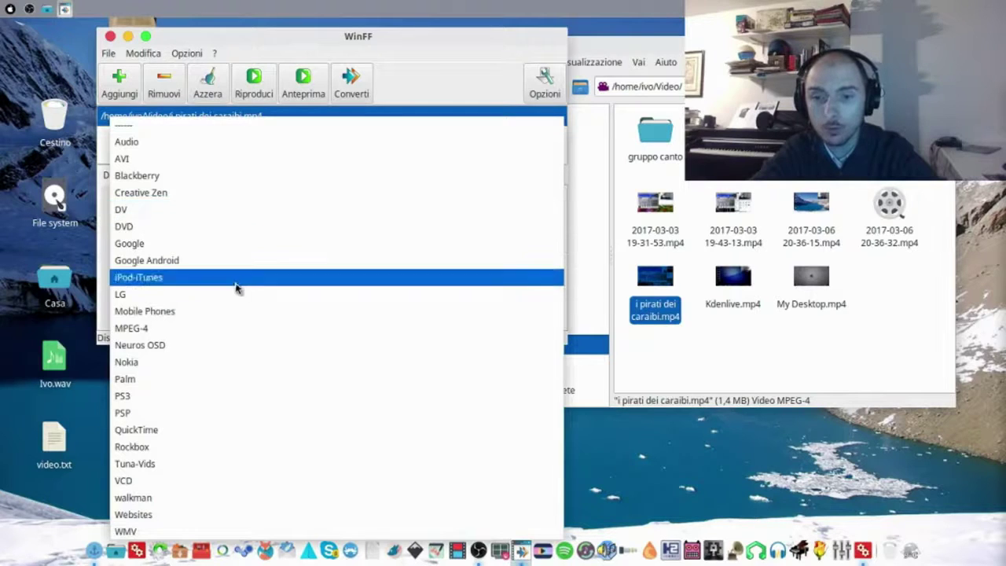
pyautogui.click(213, 329)
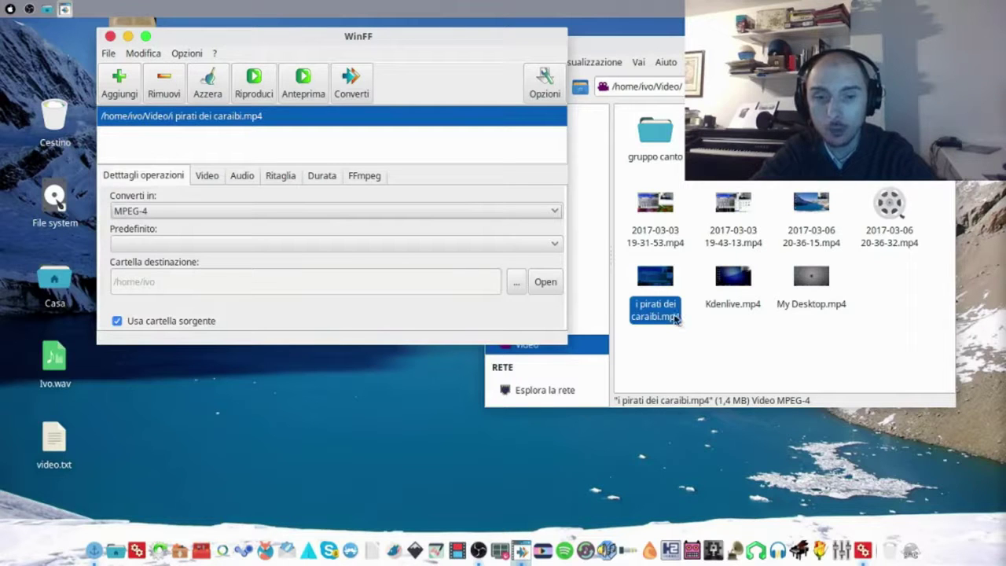
pyautogui.click(353, 79)
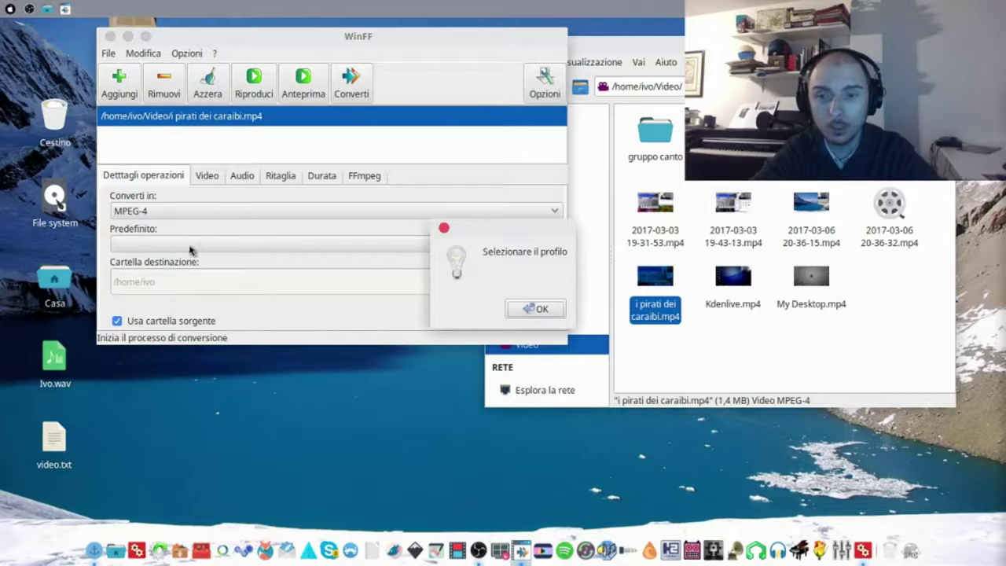
pyautogui.click(523, 311)
pyautogui.click(399, 245)
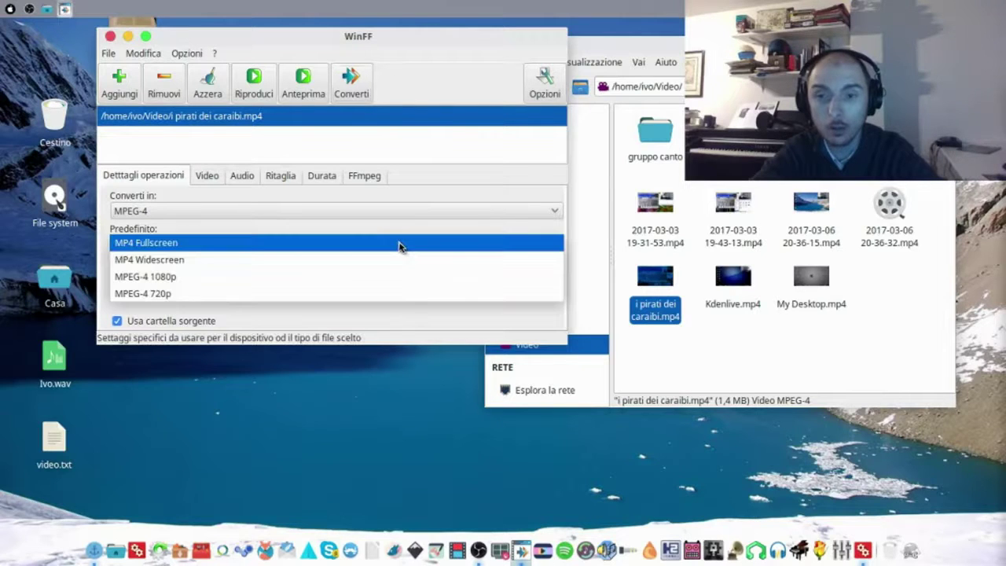
pyautogui.click(246, 293)
pyautogui.click(360, 83)
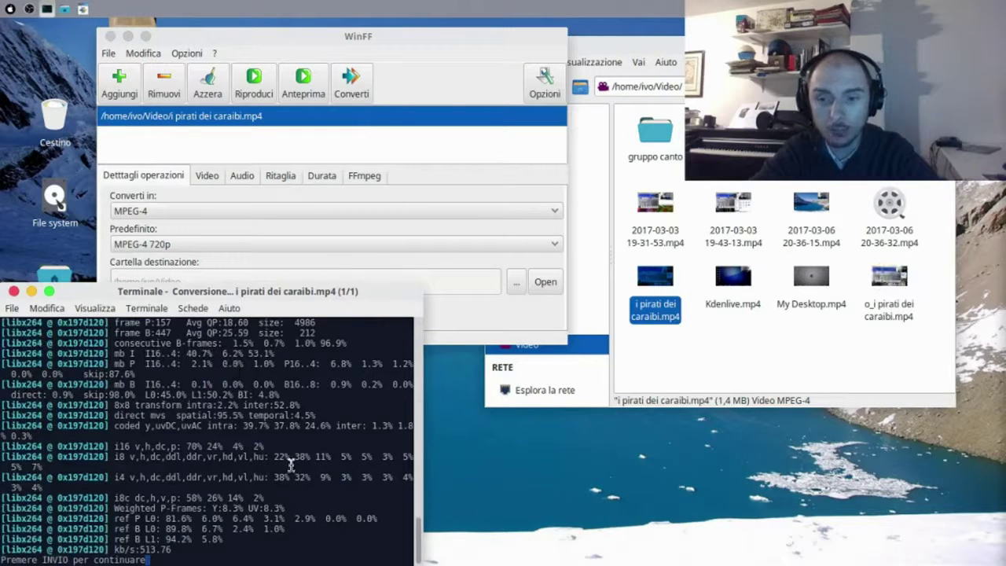
pyautogui.press('Return')
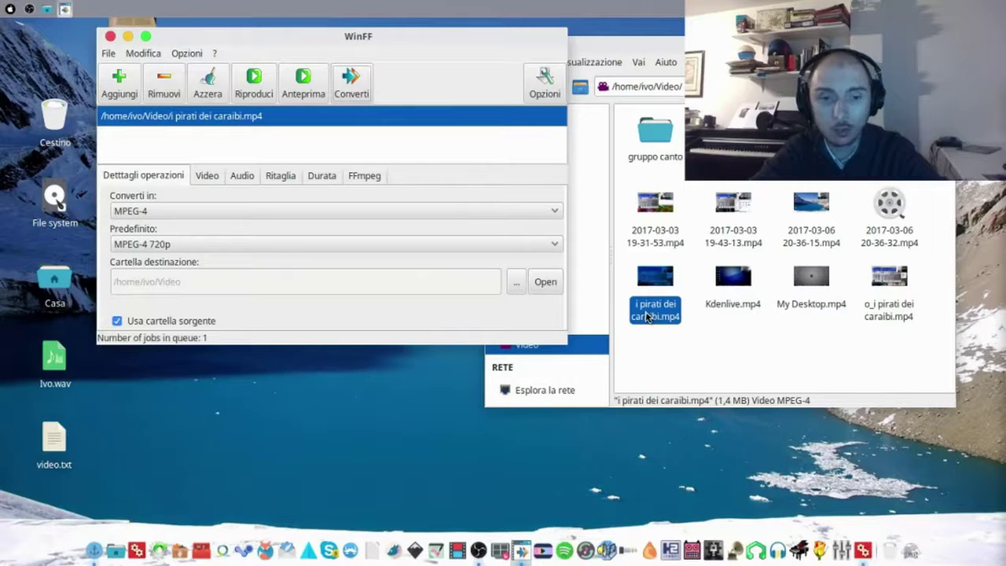
pyautogui.click(879, 311)
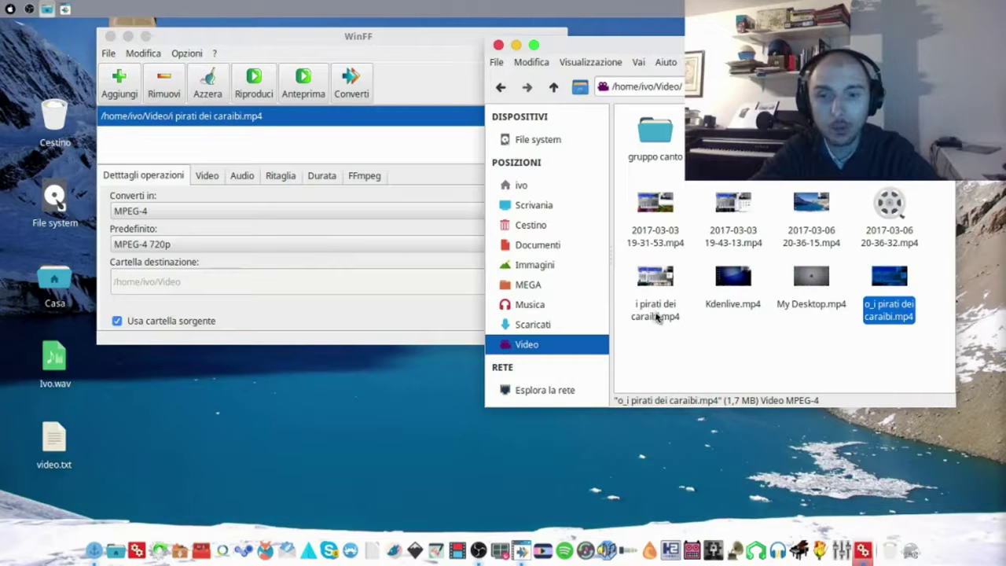
# Convert the video to DVD format with the PAL DVD HQ Widescreen preset.
pyautogui.click(272, 249)
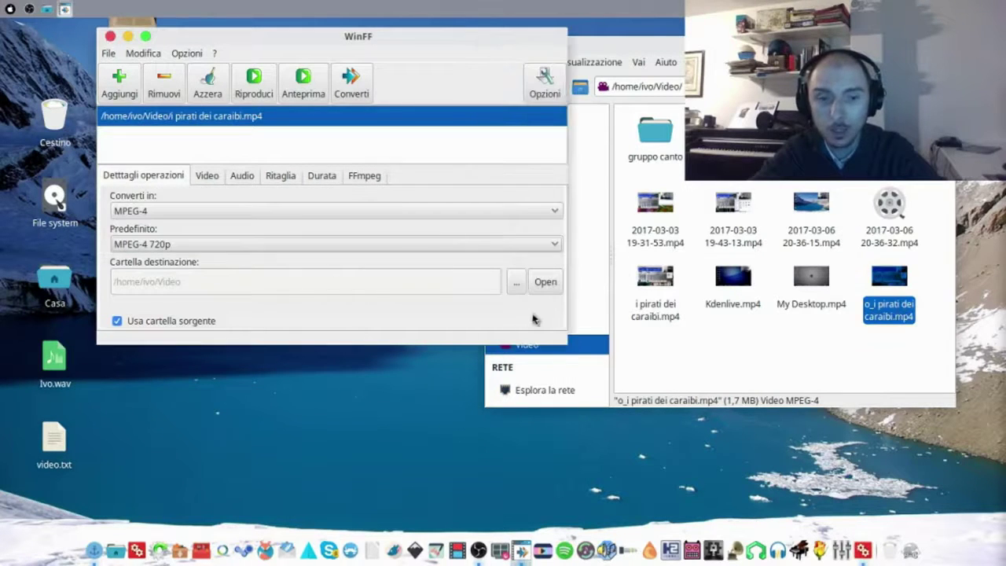
pyautogui.doubleClick(904, 311)
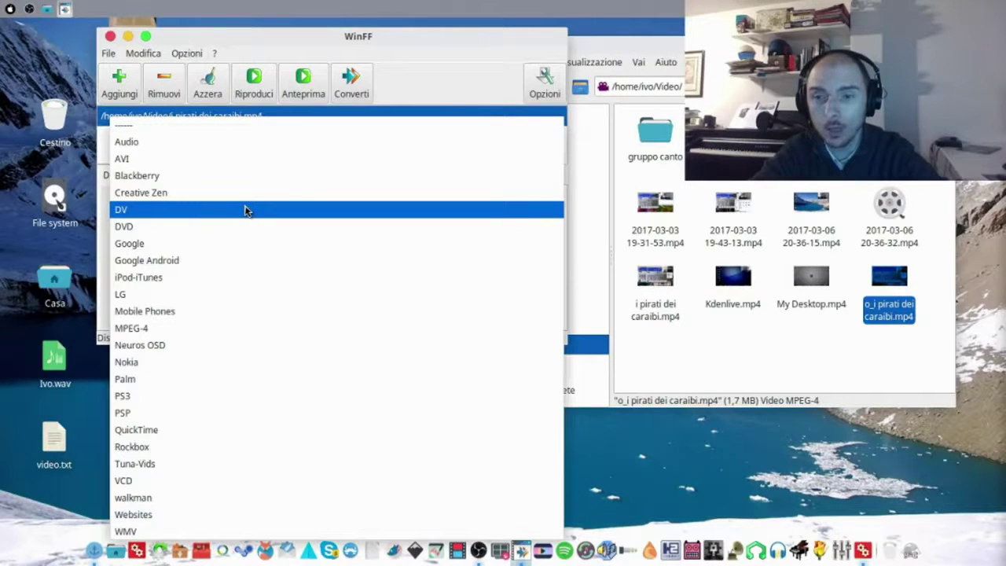
pyautogui.click(244, 227)
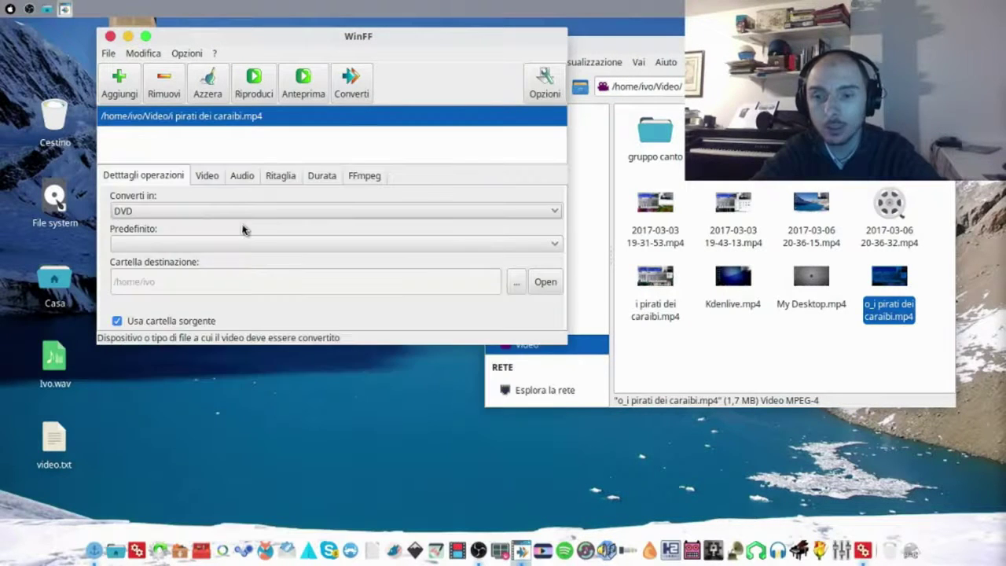
pyautogui.click(245, 245)
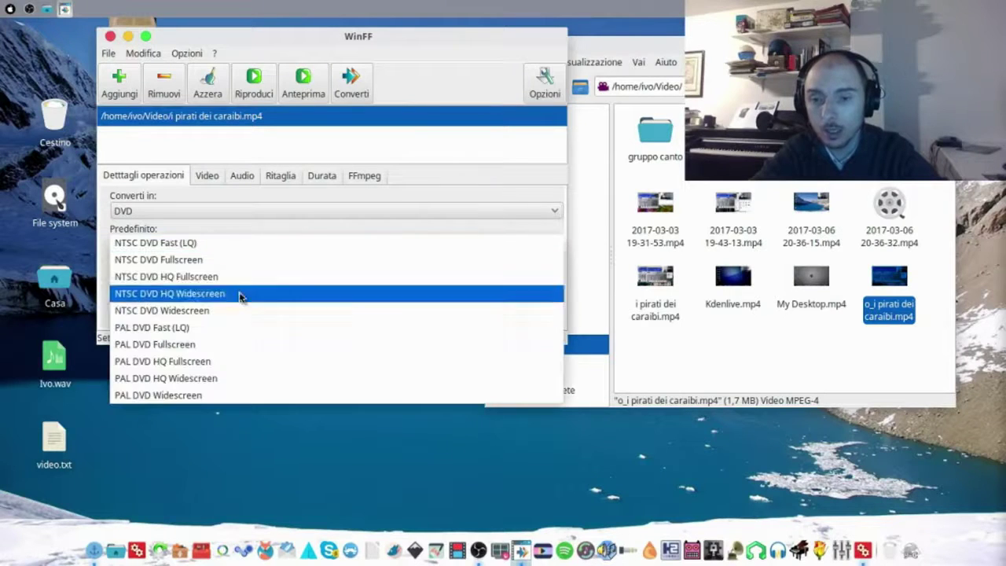
pyautogui.click(233, 378)
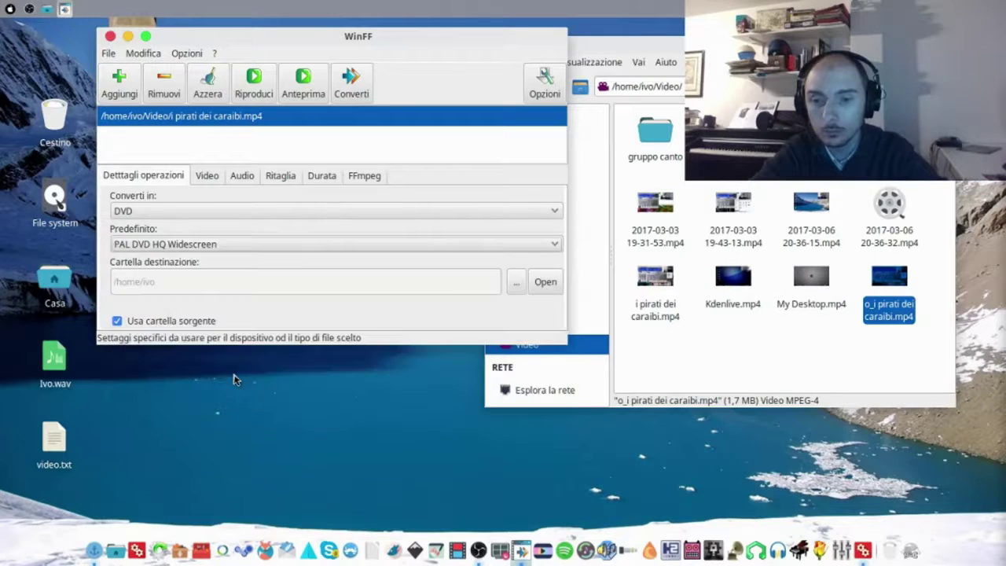
pyautogui.click(346, 83)
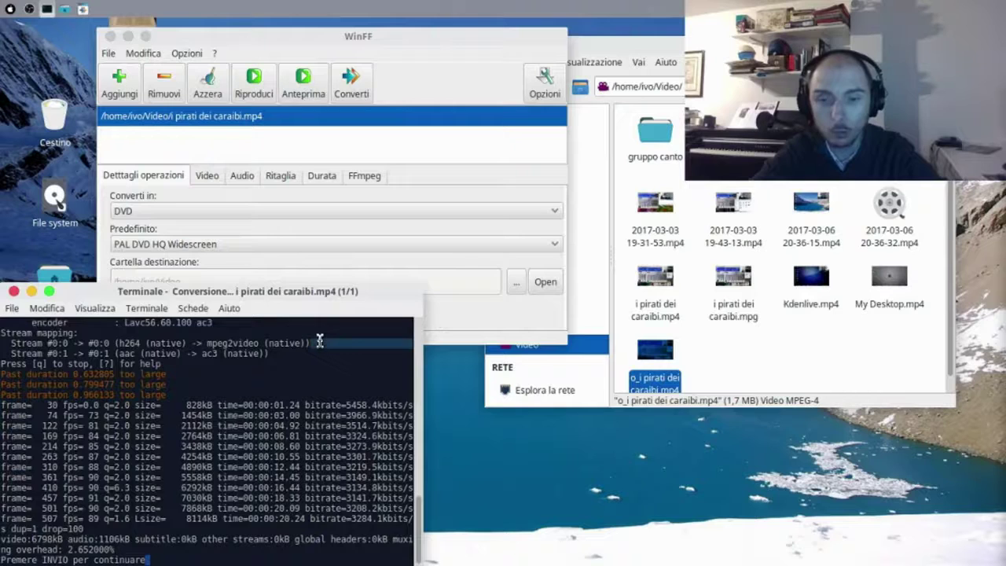
pyautogui.press('Return')
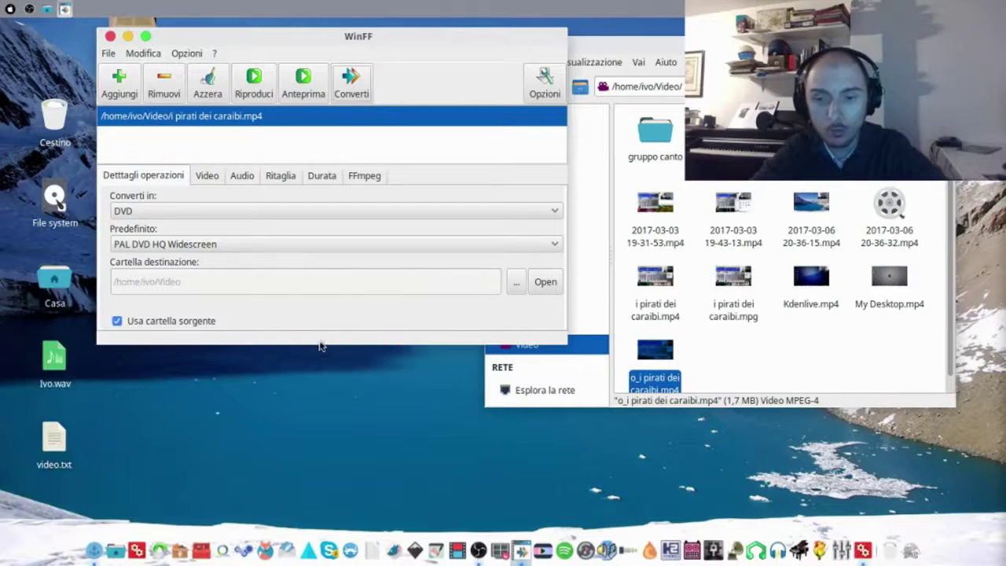
# Play the converted "i pirati dei caraibi.mpg" to check it, and close the player.
pyautogui.click(747, 316)
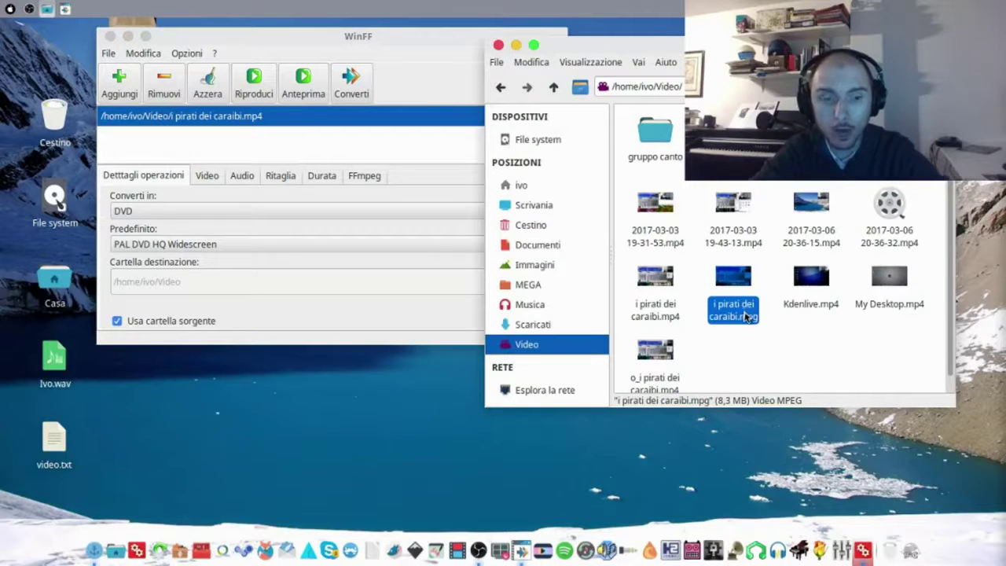
pyautogui.doubleClick(746, 316)
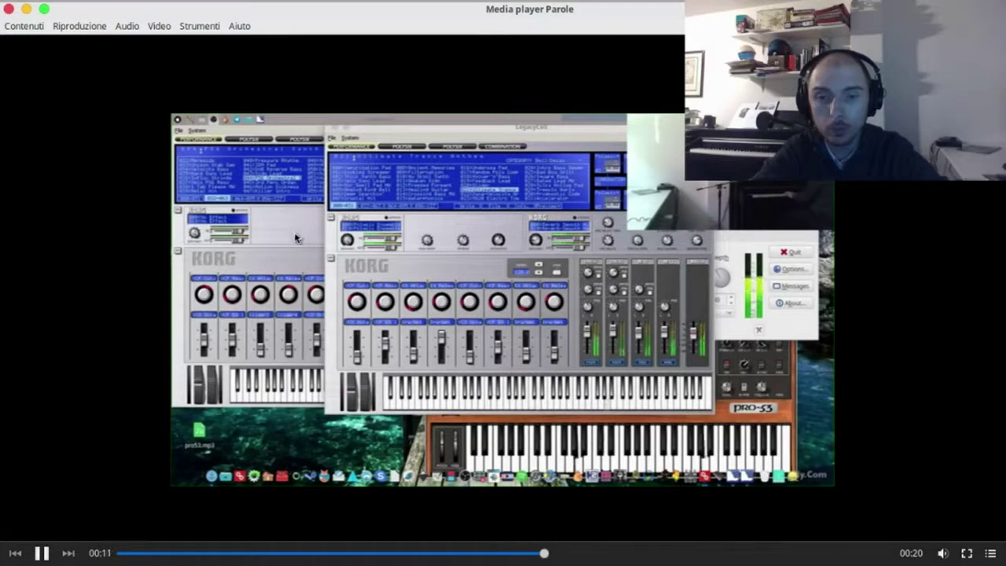
pyautogui.click(8, 9)
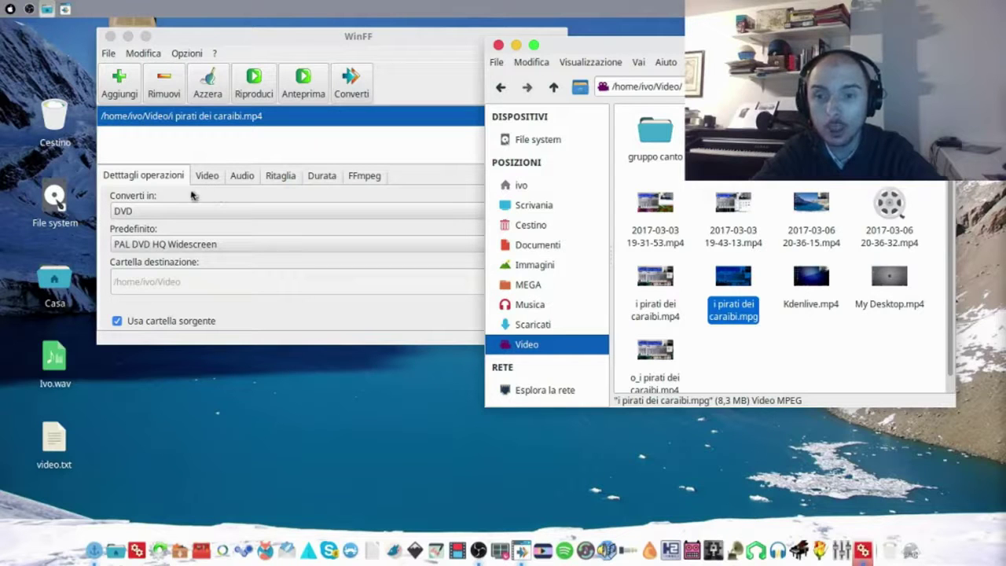
# Extract the video's soundtrack by converting it to Audio with the MP3 preset.
pyautogui.click(183, 210)
pyautogui.click(187, 125)
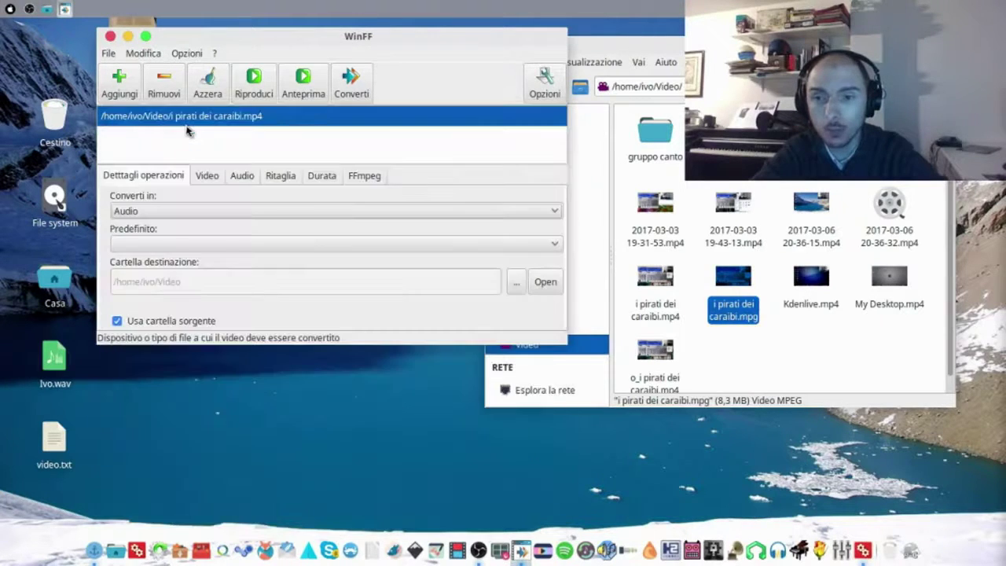
pyautogui.click(258, 246)
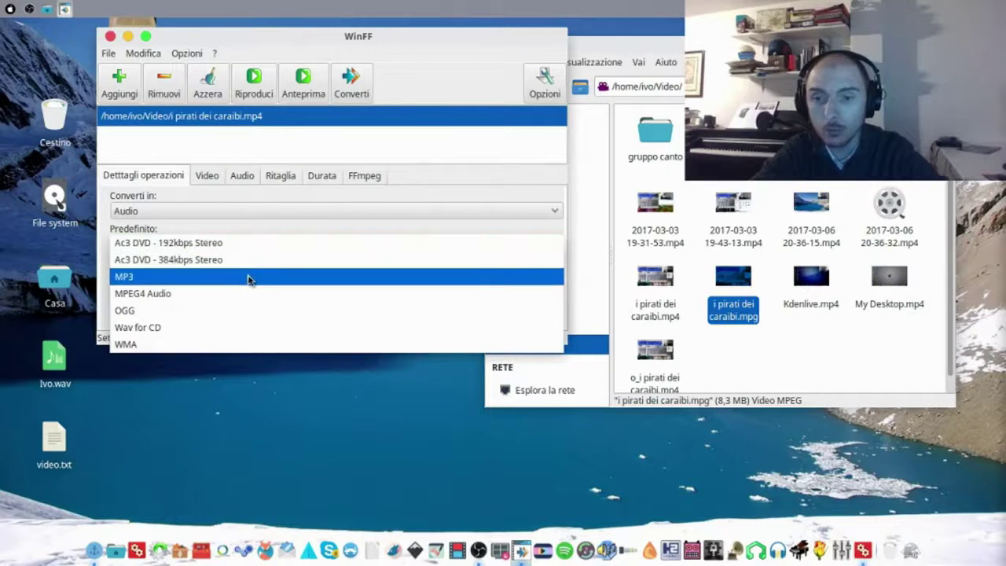
pyautogui.click(248, 278)
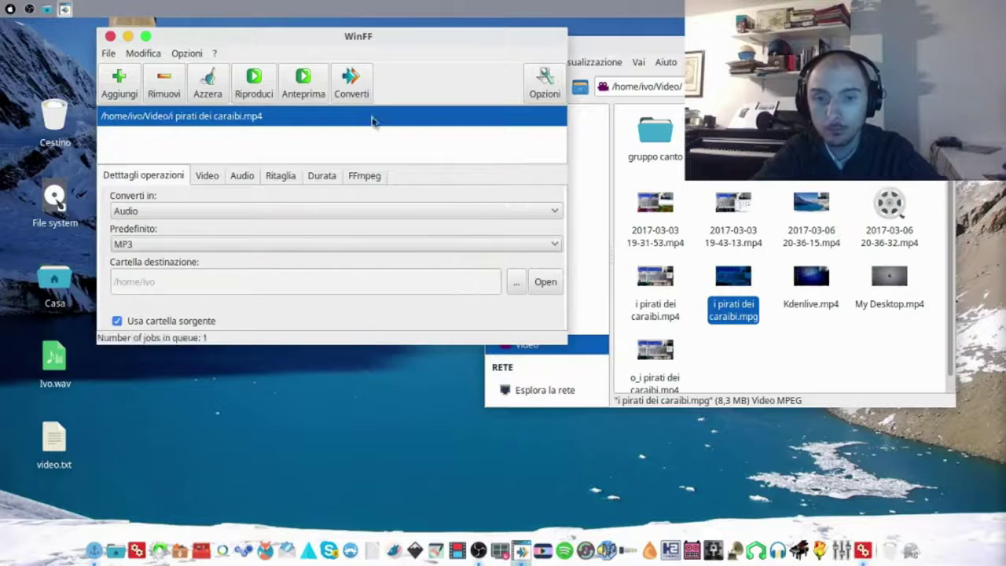
pyautogui.click(351, 92)
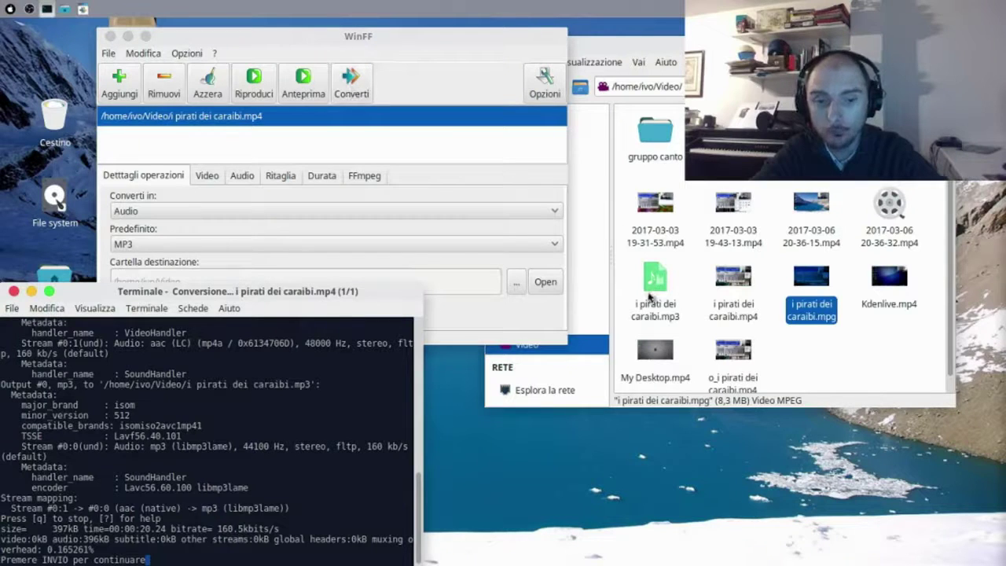
pyautogui.press('Return')
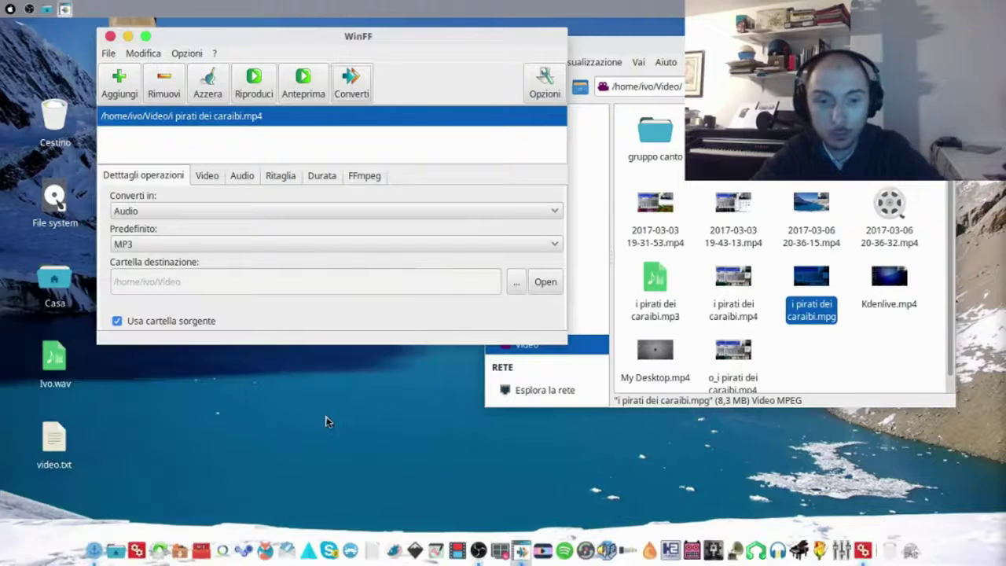
# Play "i pirati dei caraibi.mp3" to check the sound, and delete the file after closing the player.
pyautogui.click(657, 314)
pyautogui.doubleClick(658, 315)
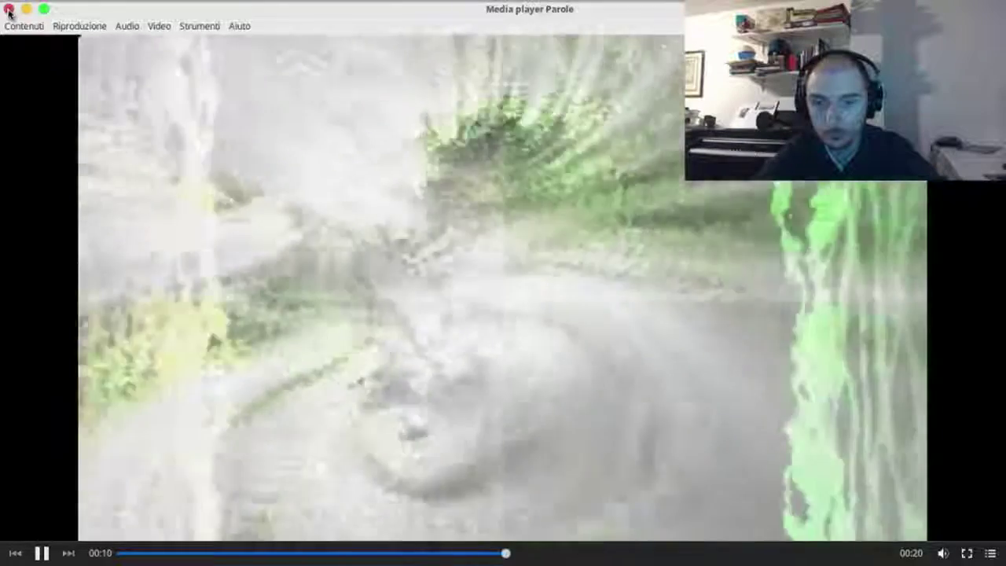
pyautogui.click(9, 10)
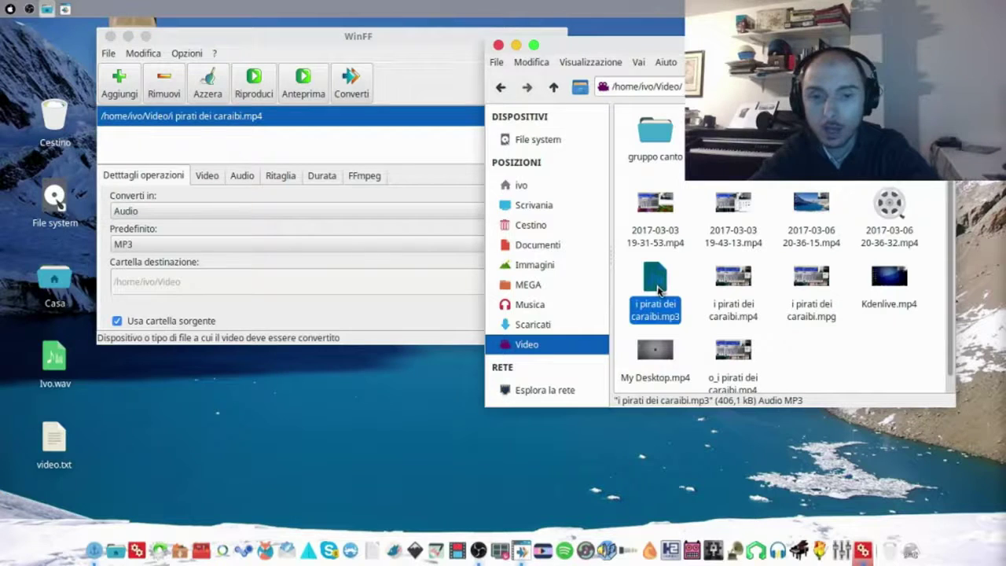
pyautogui.press('Delete')
pyautogui.click(292, 217)
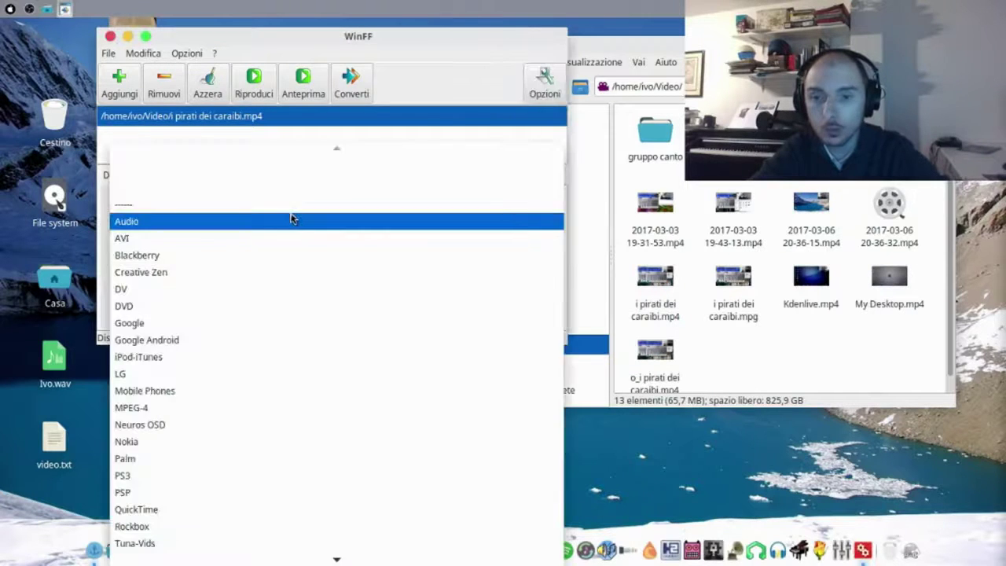
pyautogui.click(292, 216)
pyautogui.click(284, 245)
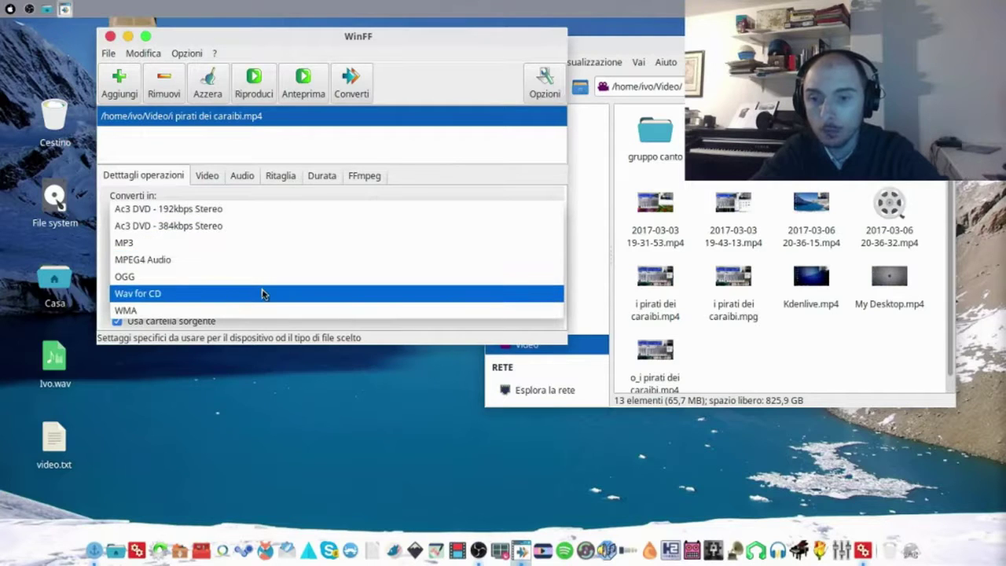
pyautogui.click(261, 244)
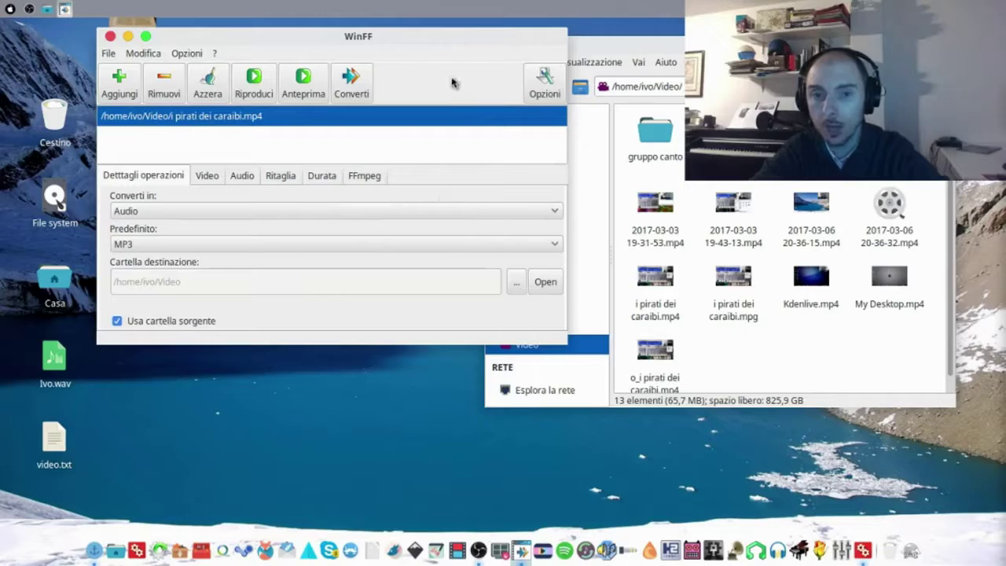